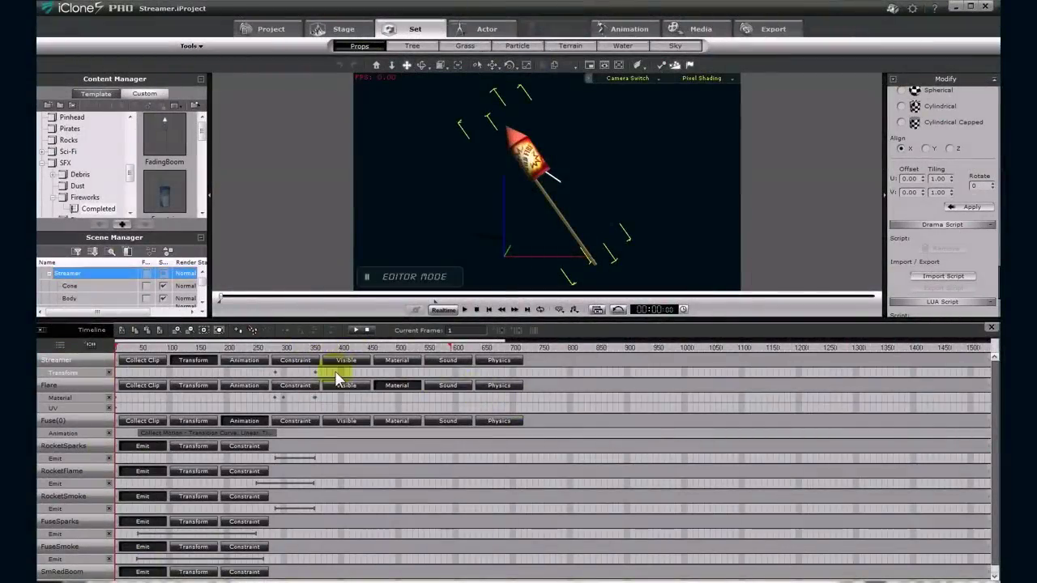
Select the Streamer Transform track keys and shift them later, toward frame 780.
click(324, 373)
drag(276, 374, 275, 371)
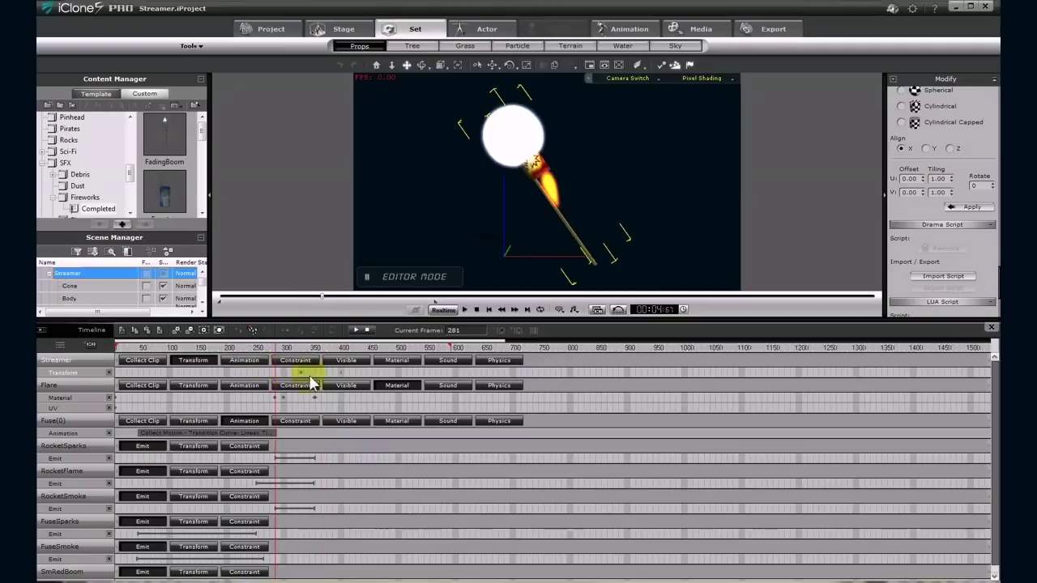
Move the Flare Material track keys to around frame 780.
click(561, 373)
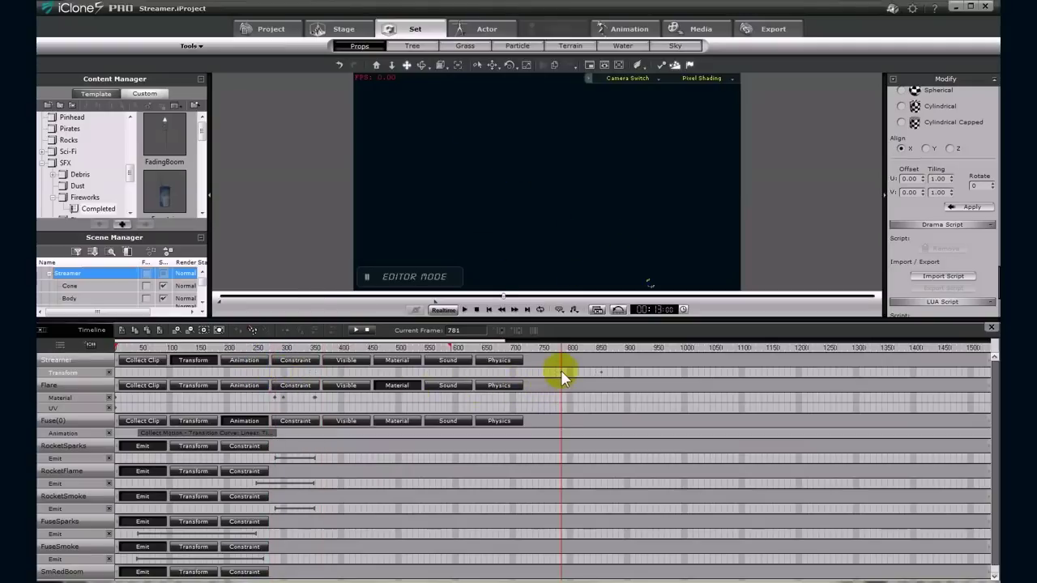
click(331, 396)
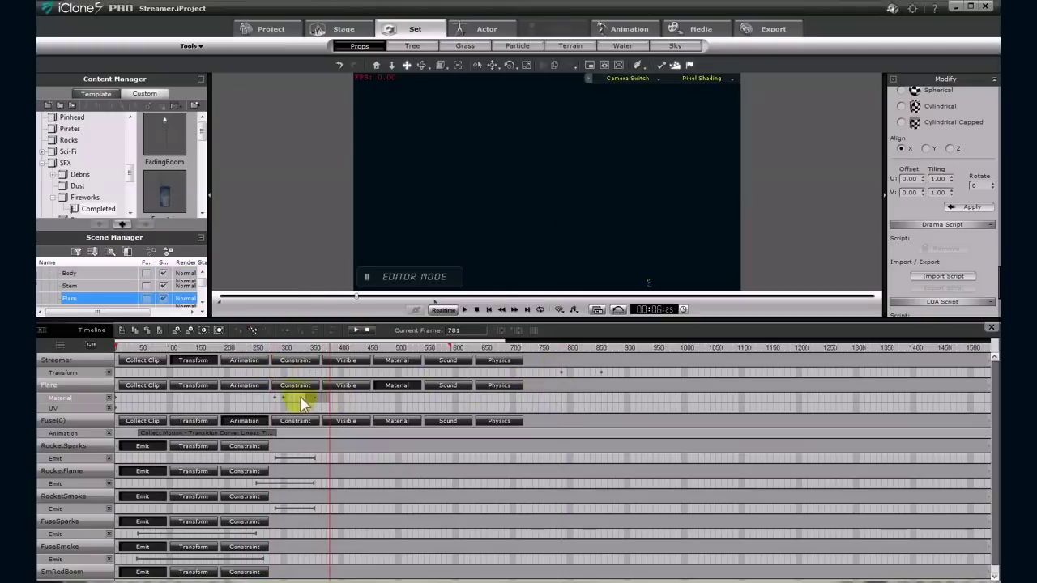
click(274, 398)
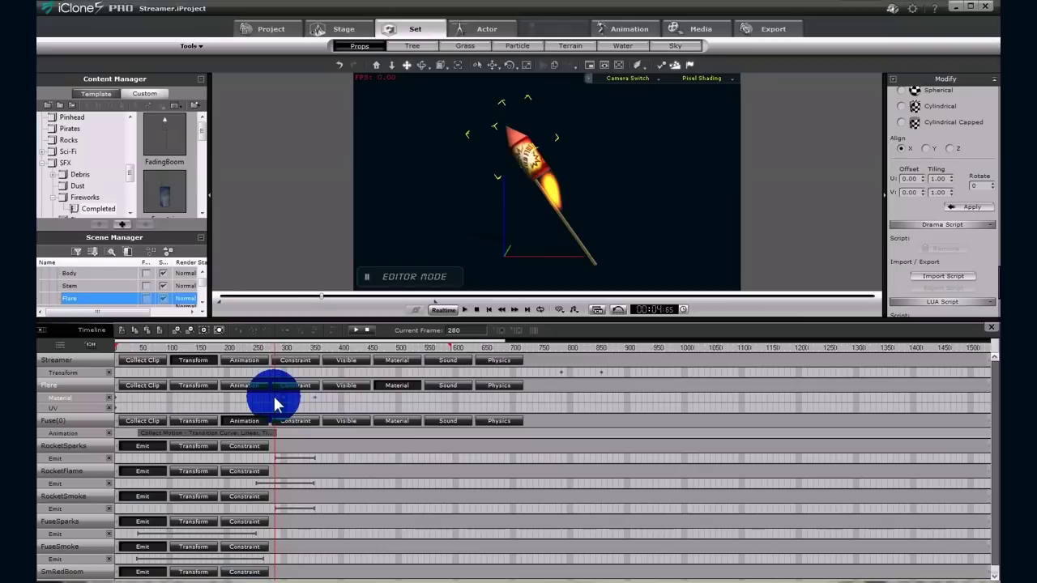
mouse_move(275, 403)
mouse_down()
mouse_move(532, 410)
mouse_move(562, 401)
mouse_up()
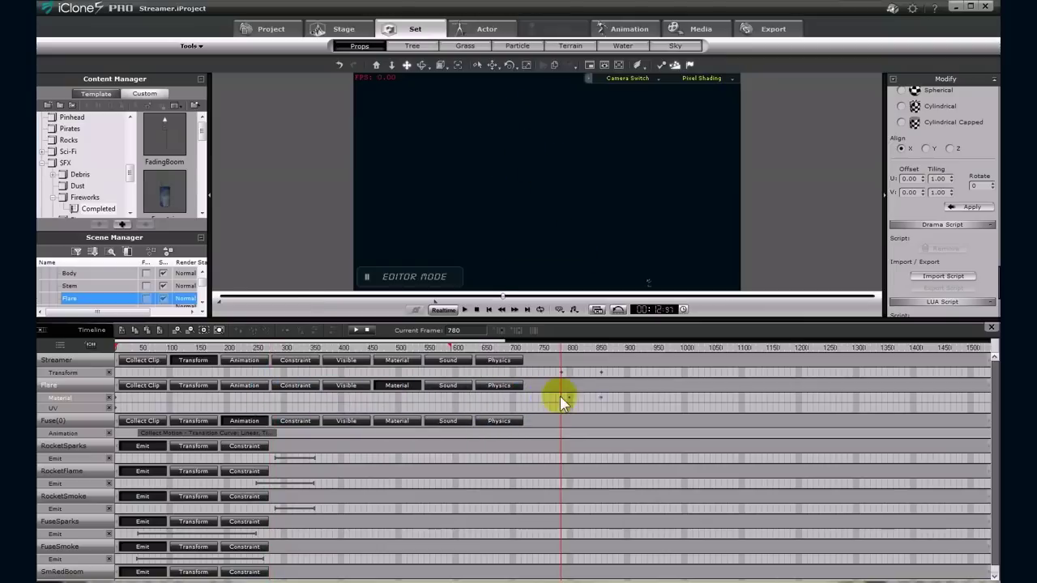
Shift the Fuse(0) motion clip later and start moving the RocketSparks emit clip.
click(139, 433)
drag(154, 432, 430, 443)
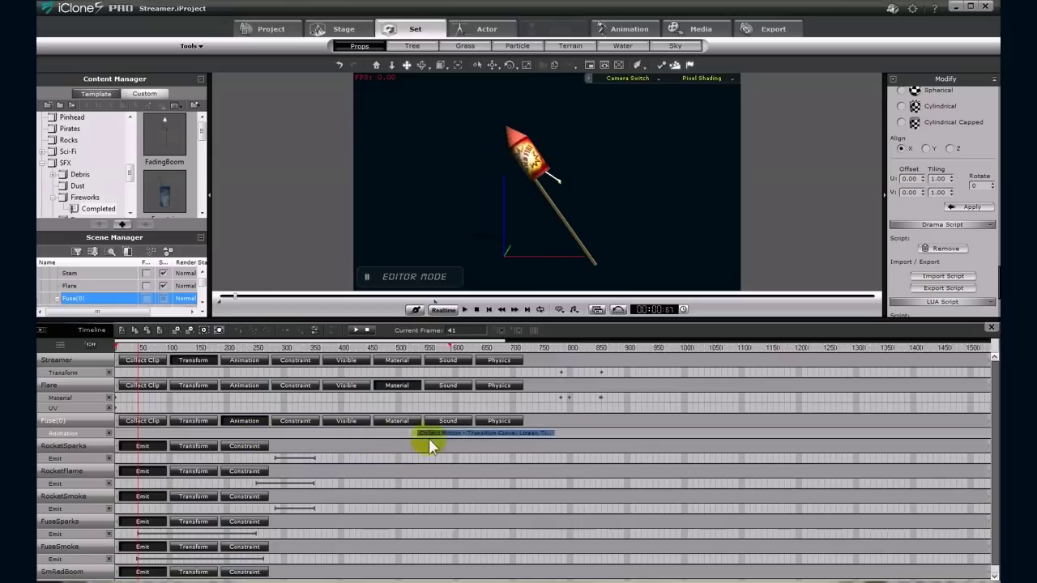
drag(529, 437, 539, 431)
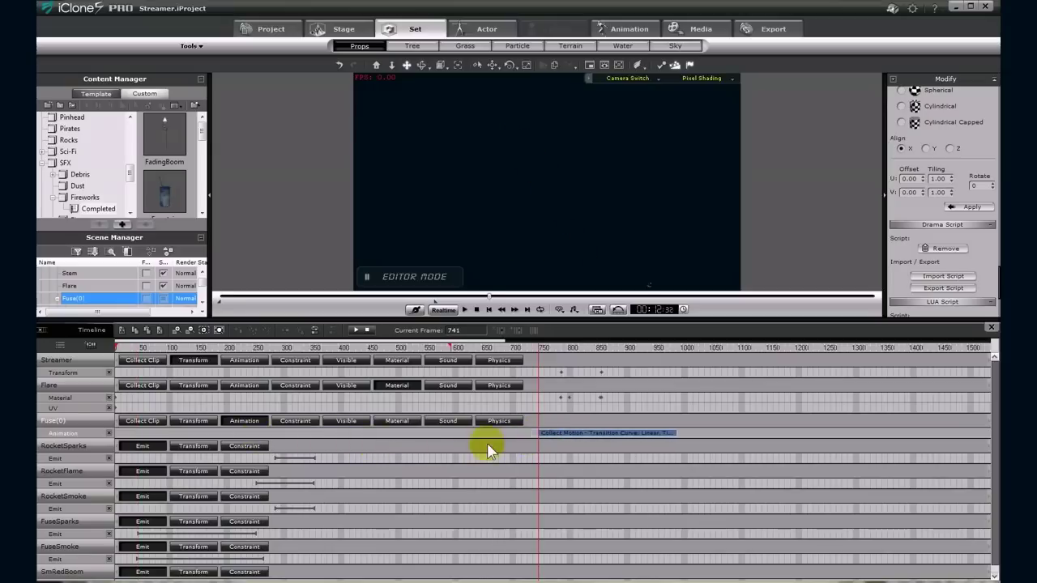
click(325, 460)
drag(324, 462, 276, 461)
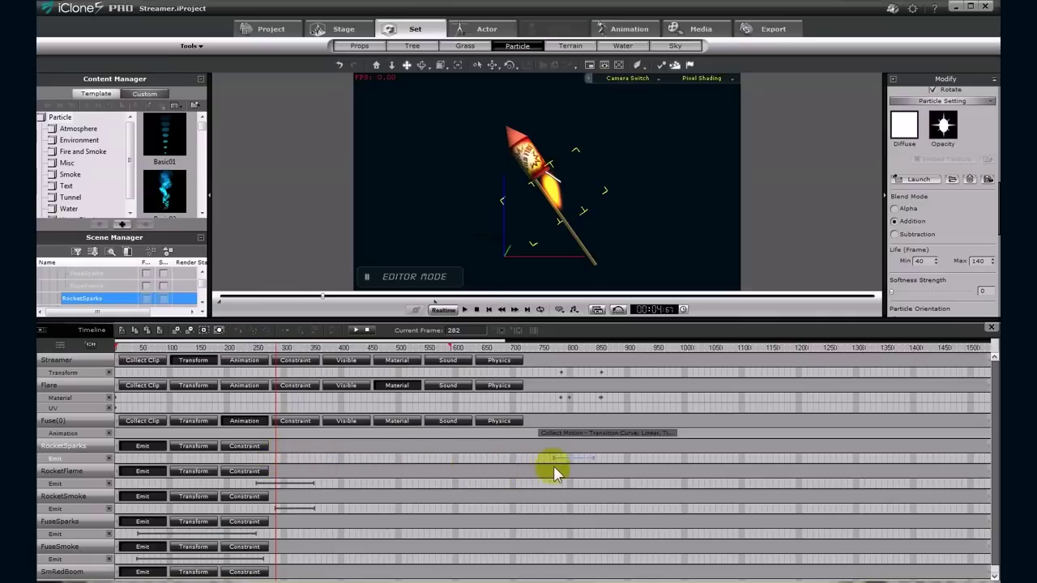
Check RocketSparks emission near frame 780, then move the RocketFlame emit clip later.
click(561, 458)
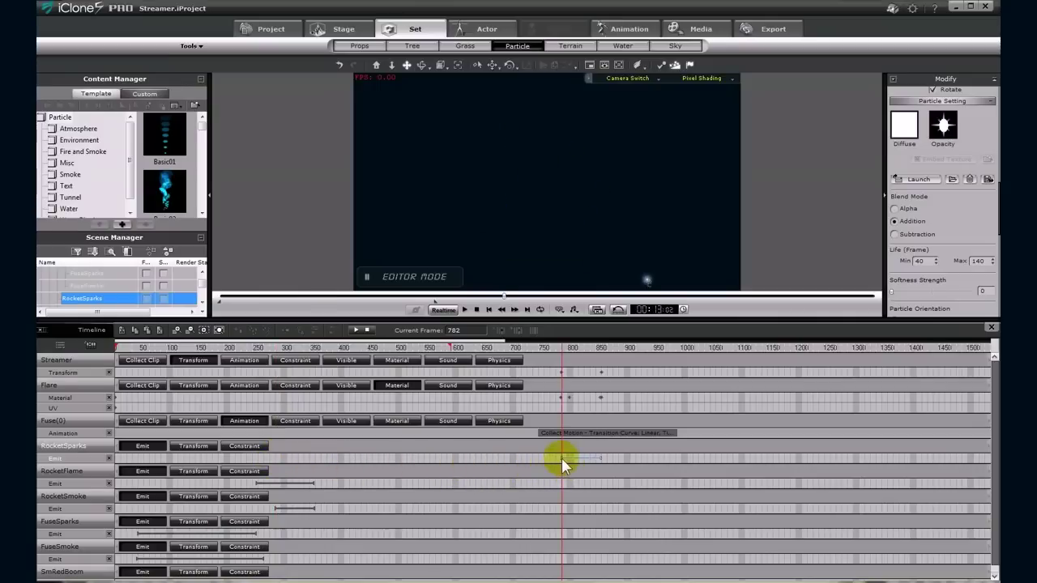
click(322, 486)
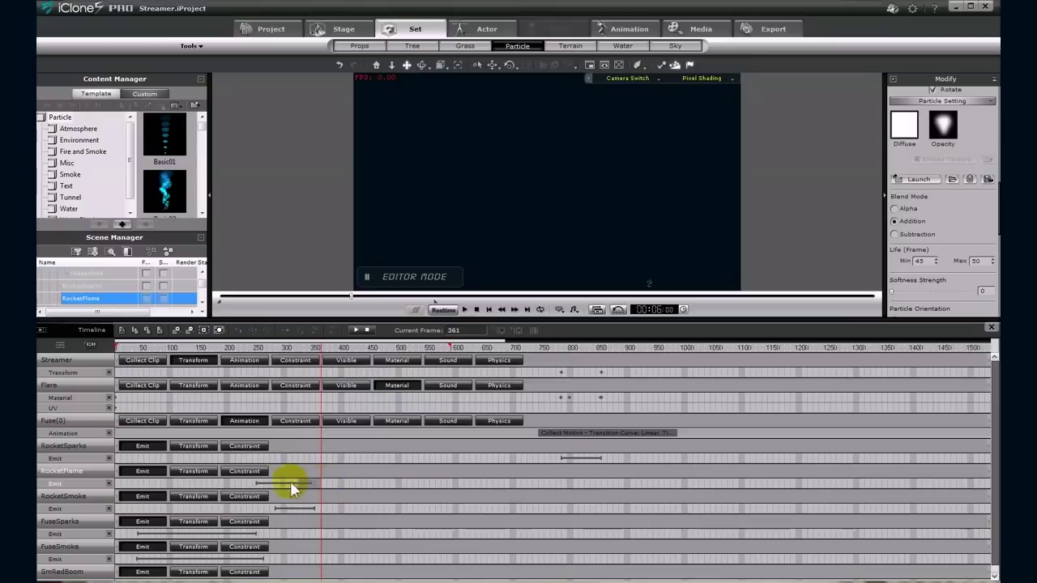
drag(258, 484, 419, 494)
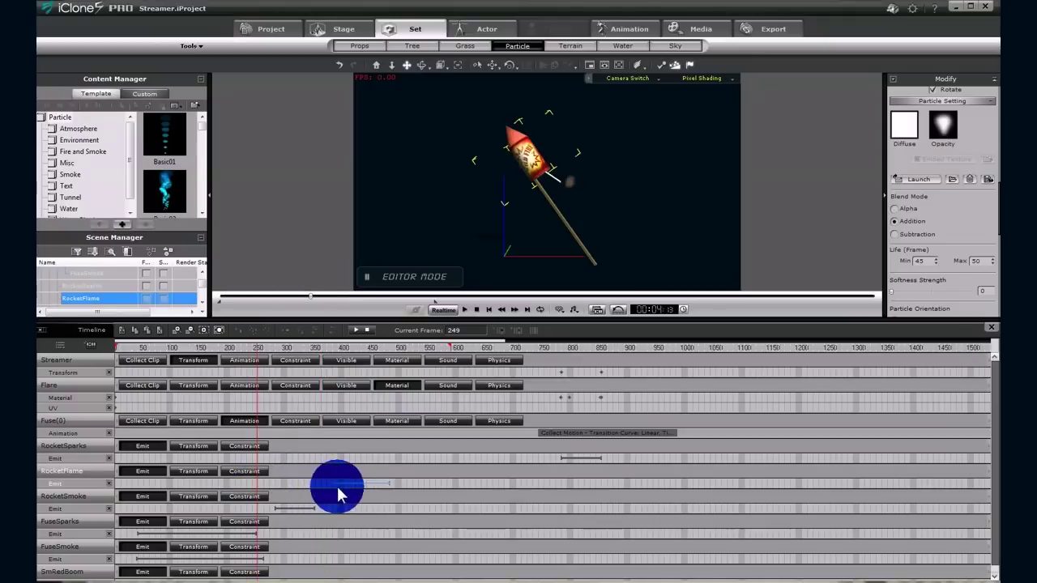